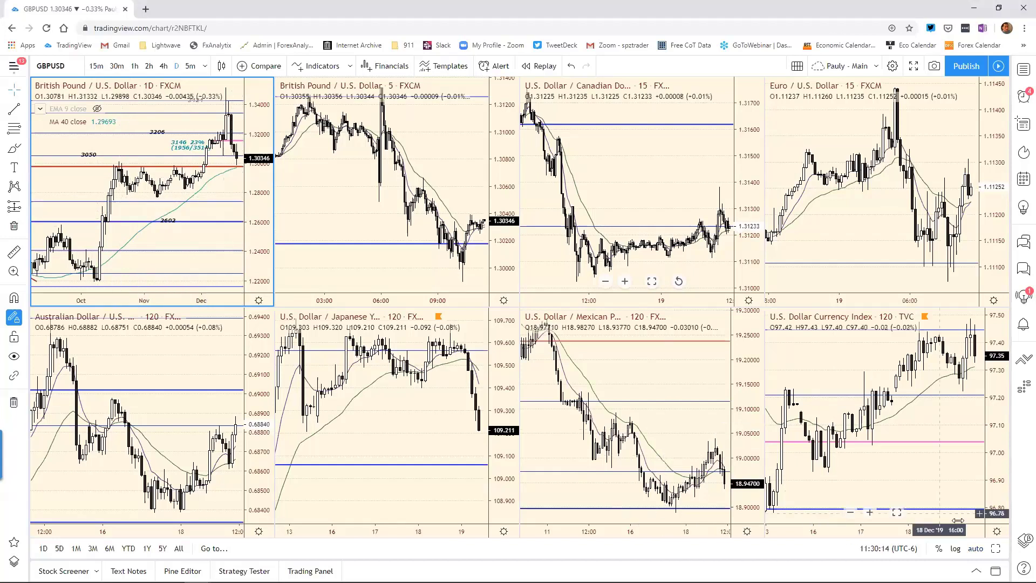
Maximize the GBPUSD 1D pane so it fills the whole window.
click(995, 549)
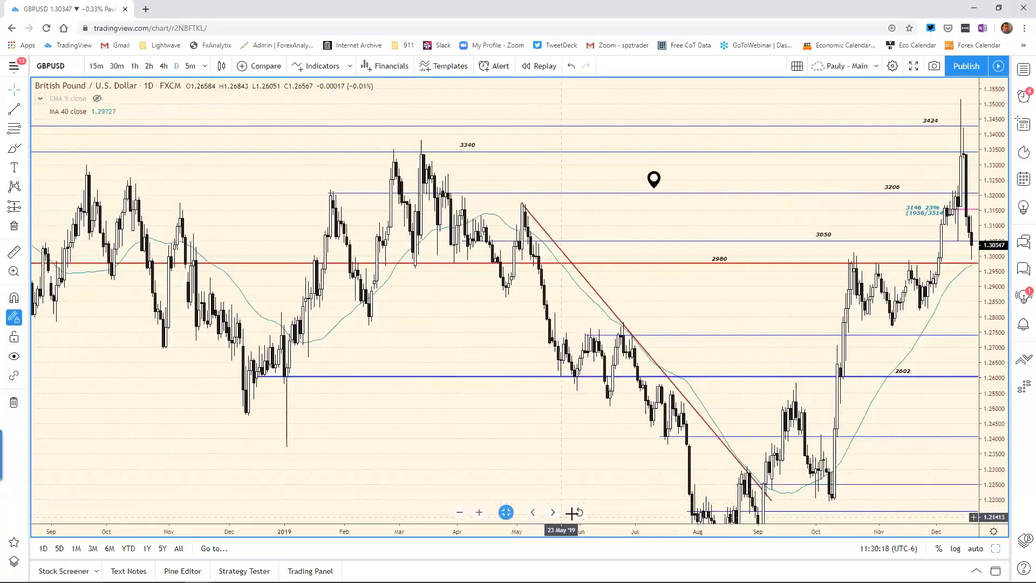
Reset the GBPUSD daily chart, fit May through December bars, then restore the grid.
click(579, 513)
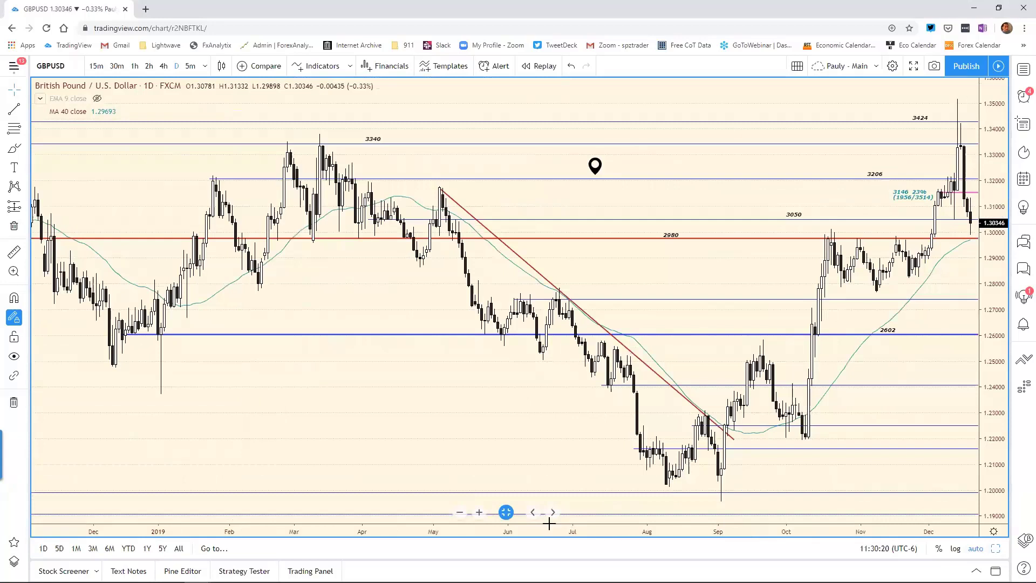
click(553, 512)
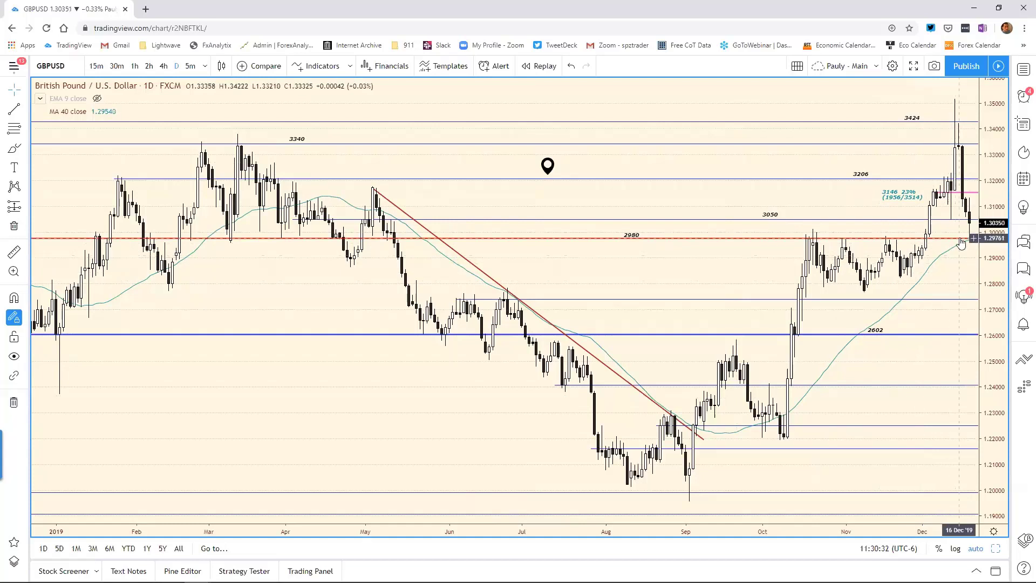
scroll(767, 522, up, 5)
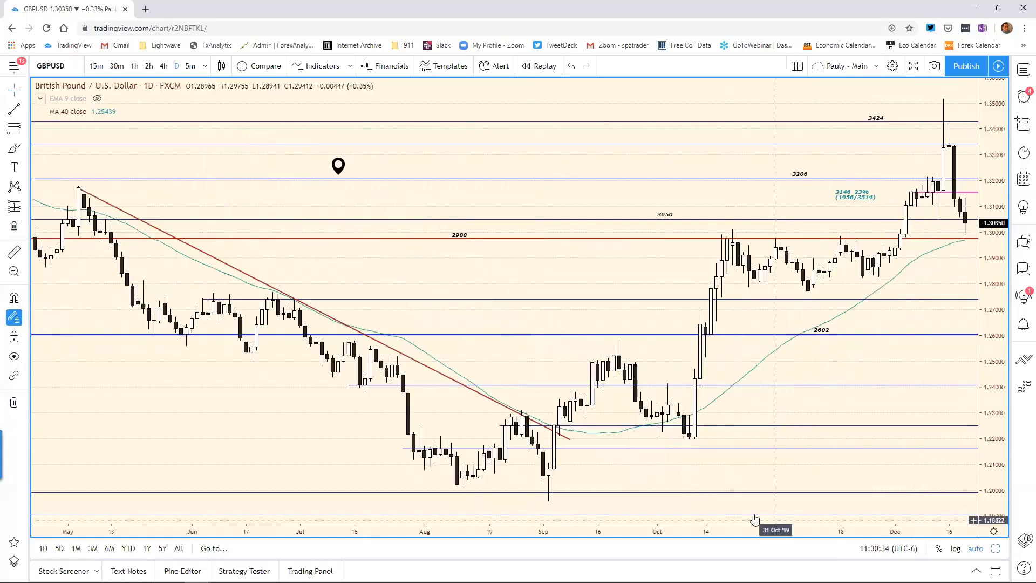
scroll(885, 502, down, 10)
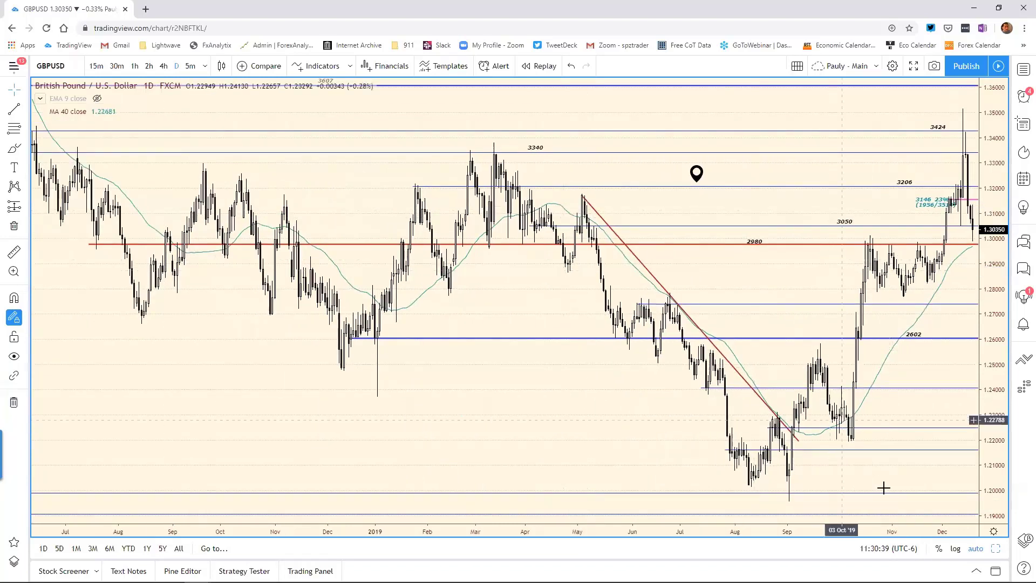
scroll(885, 530, up, 6)
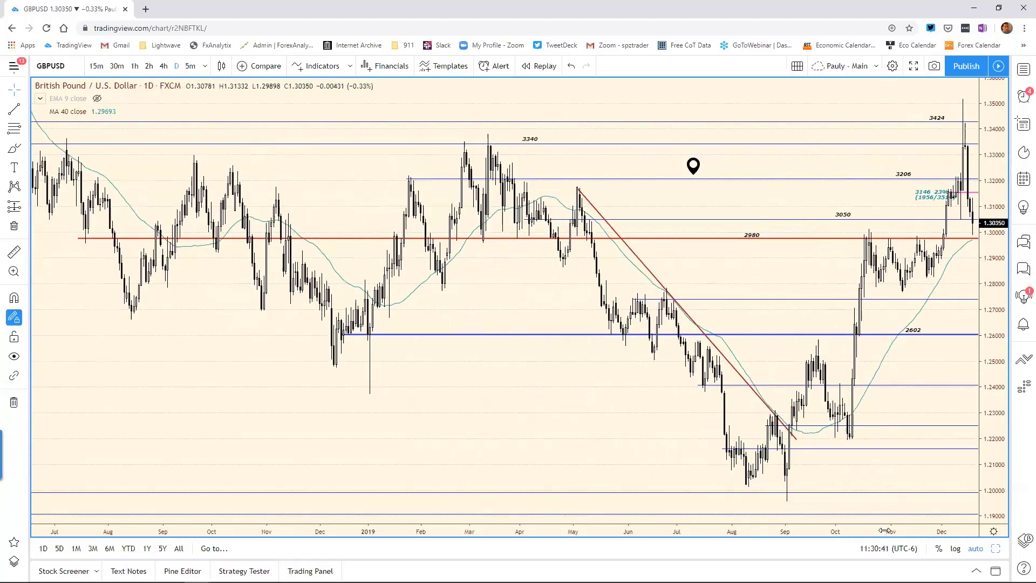
scroll(566, 490, up, 5)
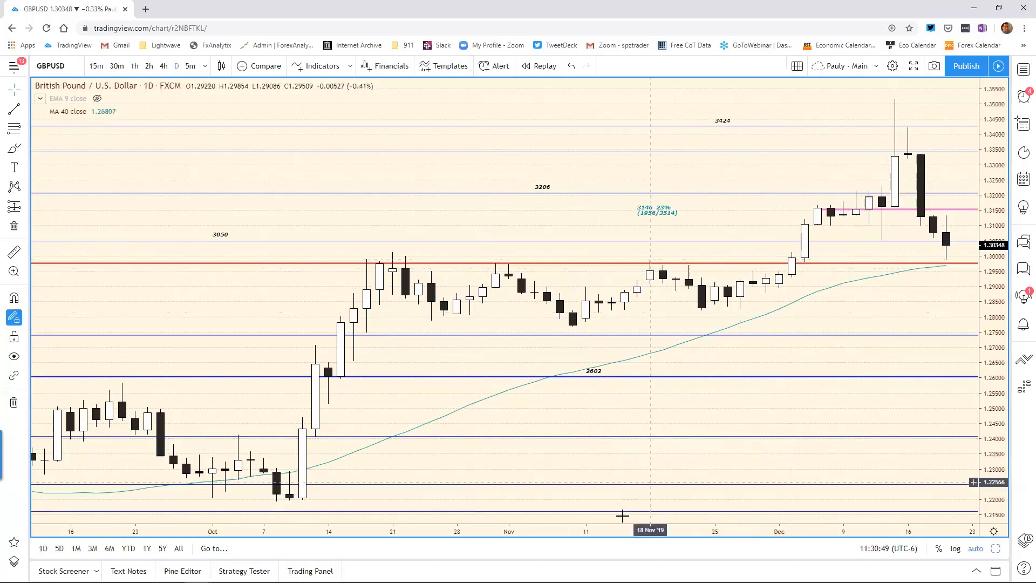
scroll(621, 527, down, 2)
drag(696, 529, 826, 529)
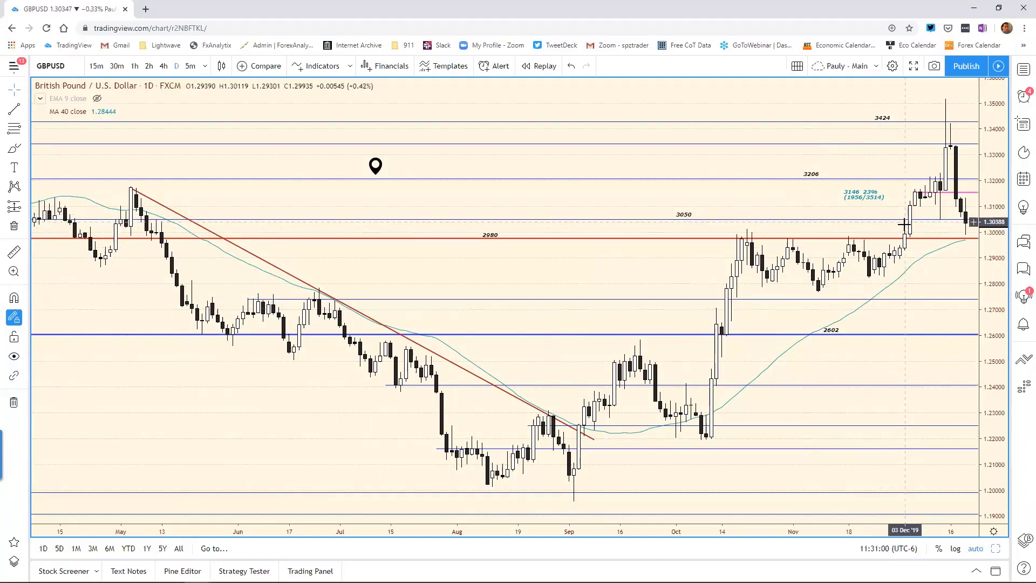
click(996, 548)
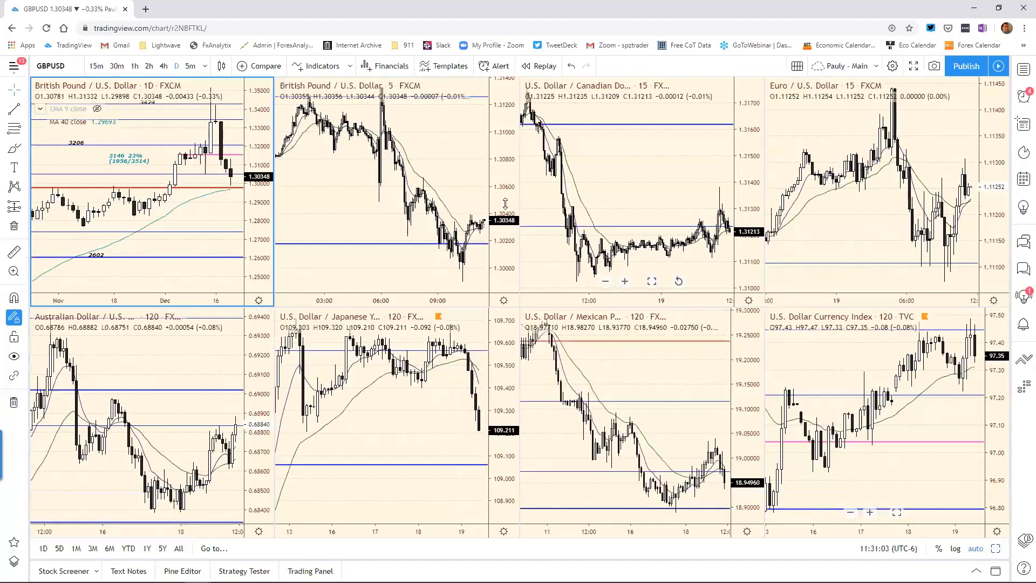
click(507, 175)
click(996, 548)
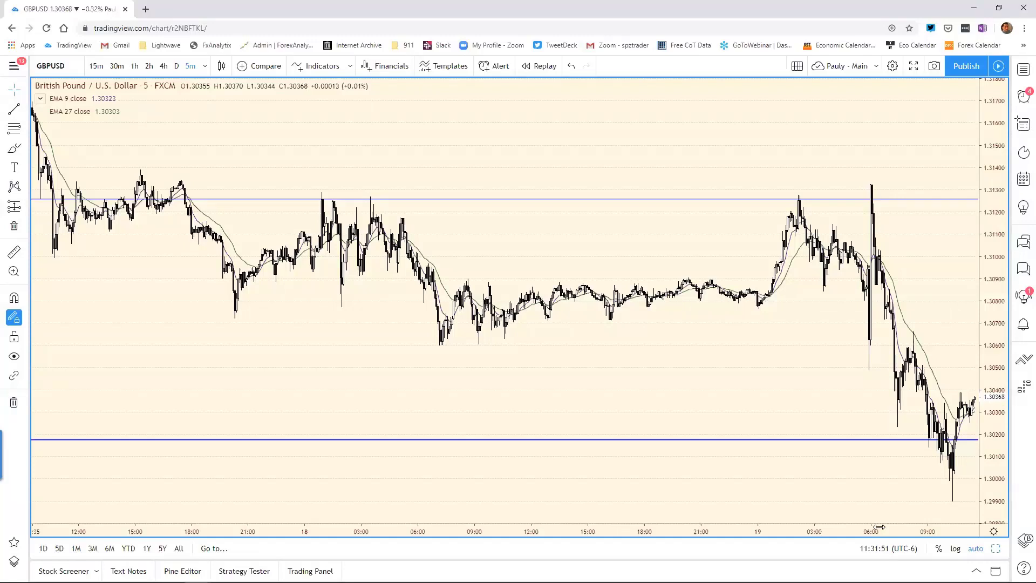
click(996, 548)
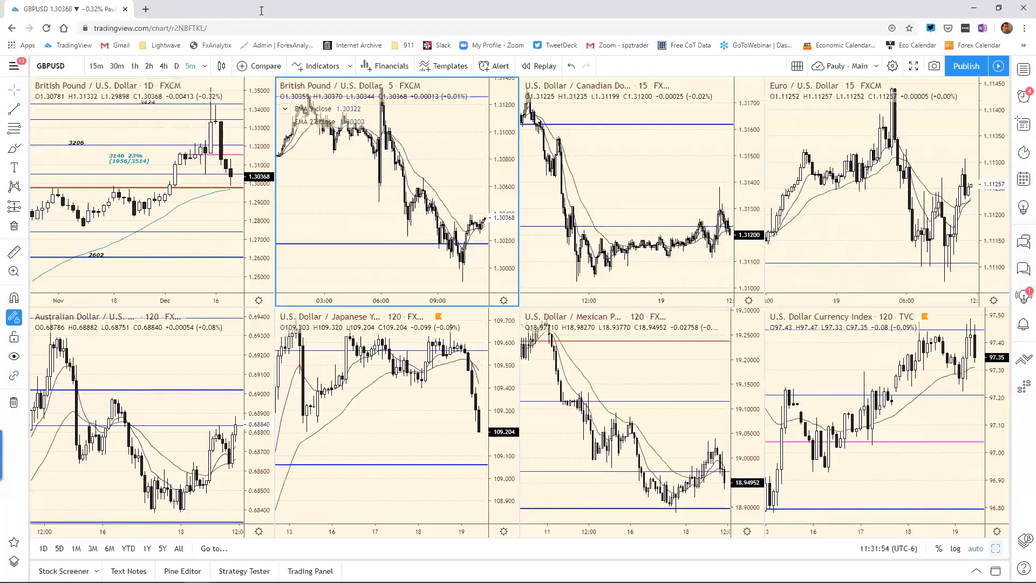
click(266, 103)
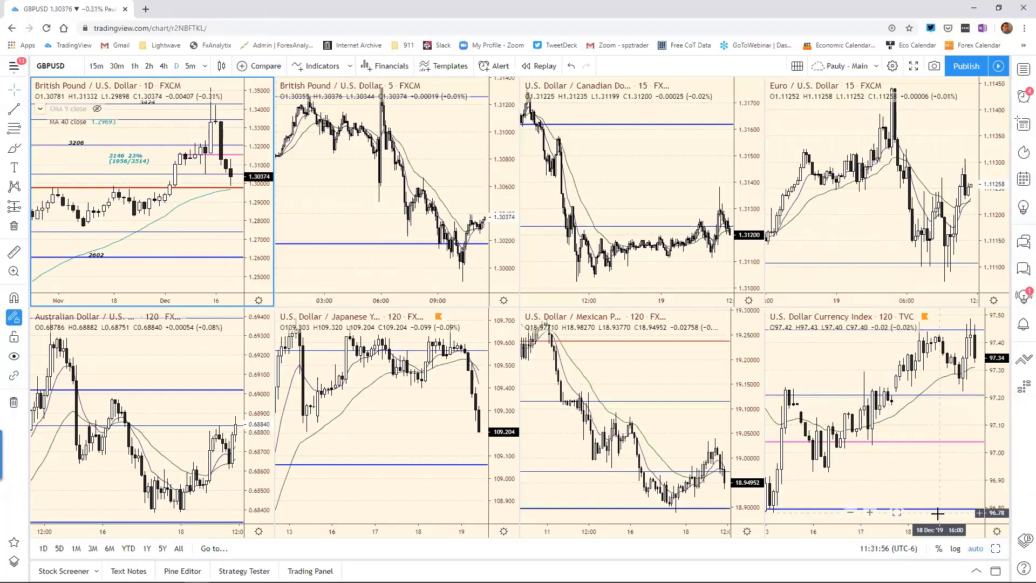
click(995, 549)
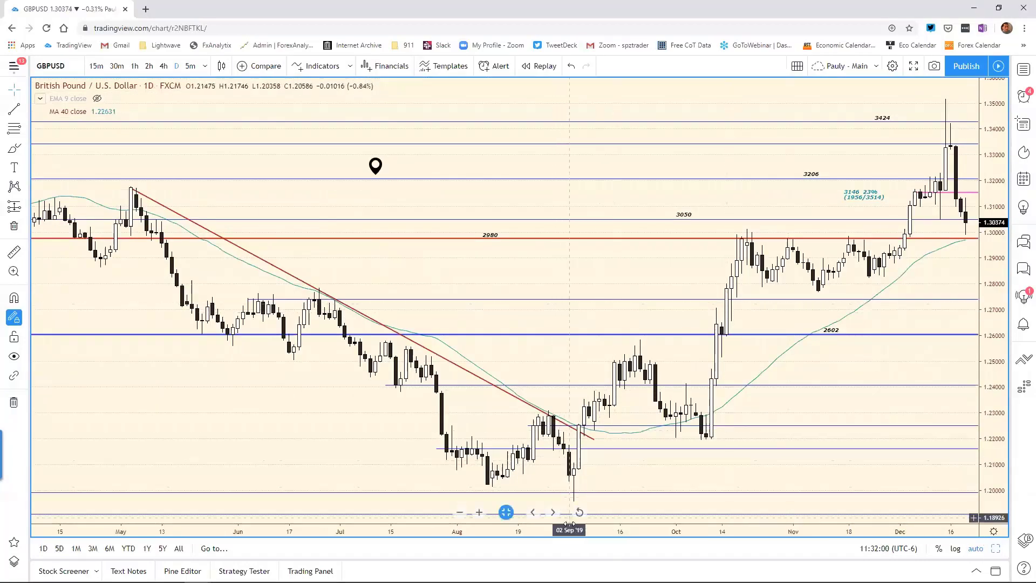
click(506, 512)
scroll(676, 518, down, 5)
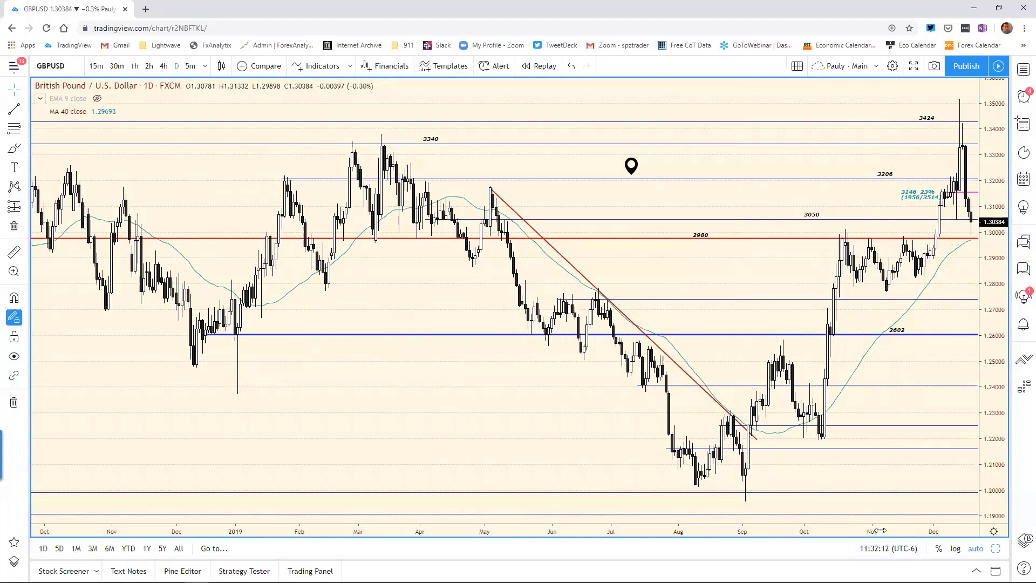
scroll(823, 518, up, 1)
scroll(729, 500, up, 3)
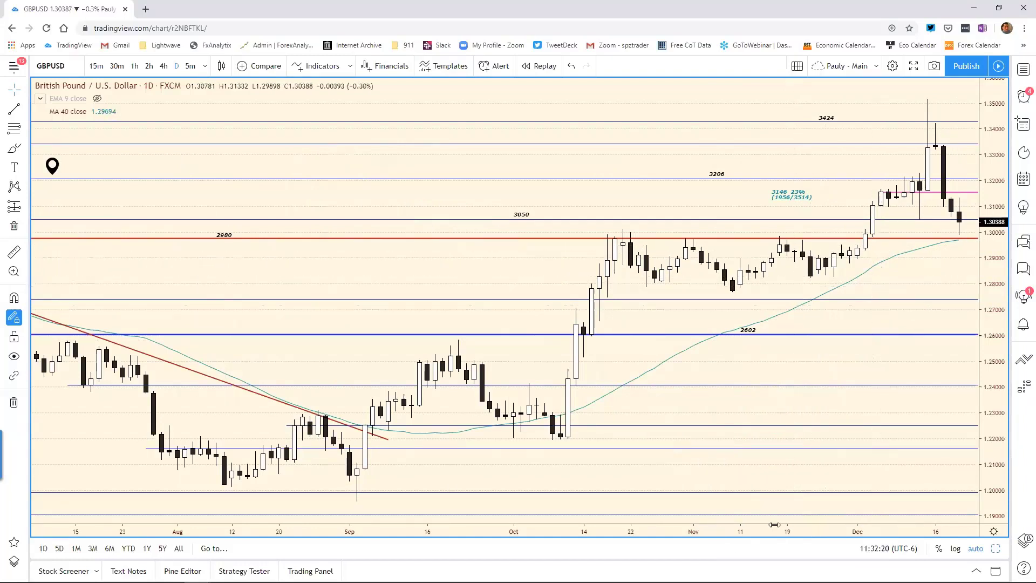
scroll(774, 524, down, 5)
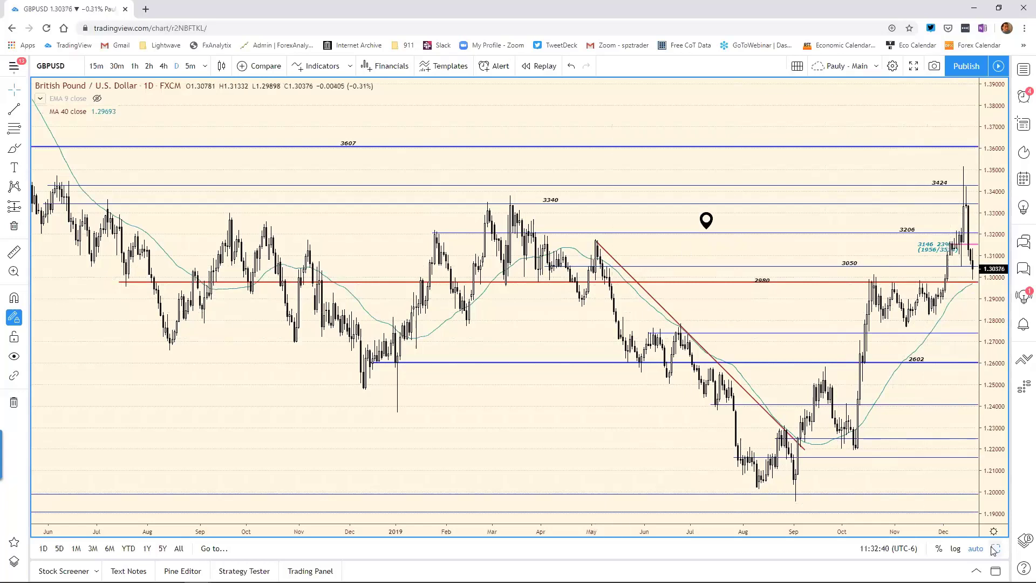
key(alt+Return)
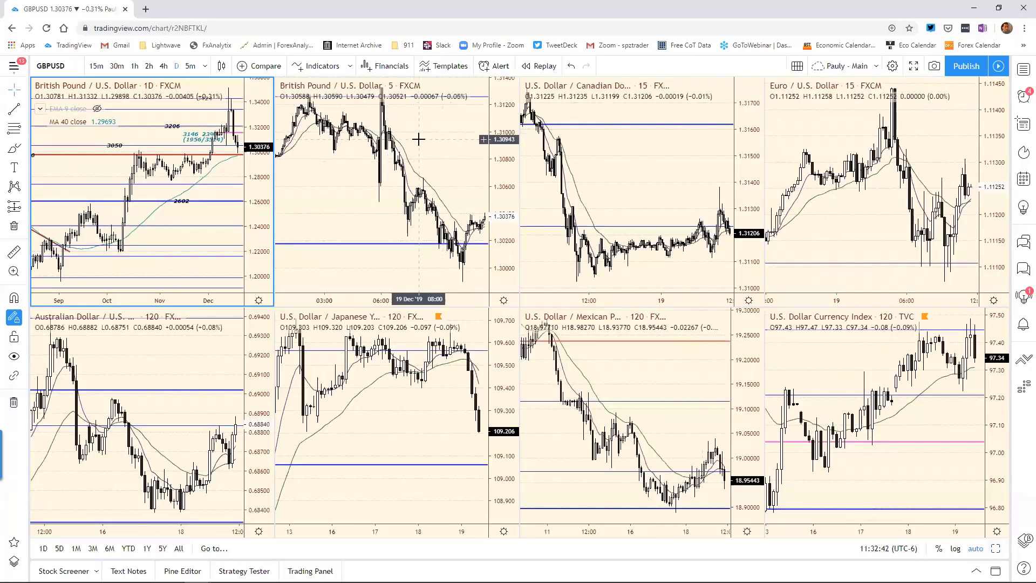
Switch the second GBPUSD pane to a 30-minute interval and maximize it.
text(3)
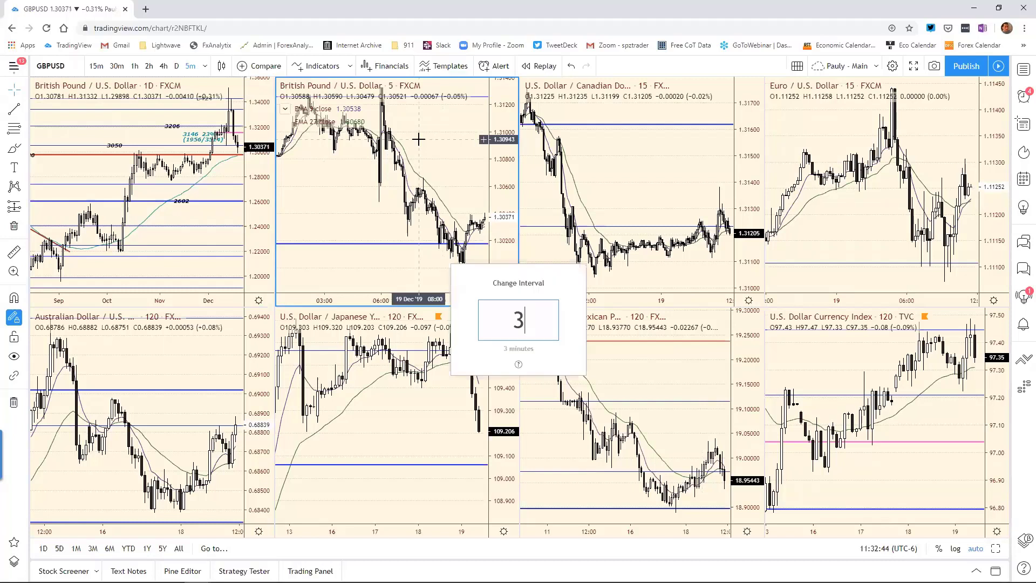
text(0)
key(Return)
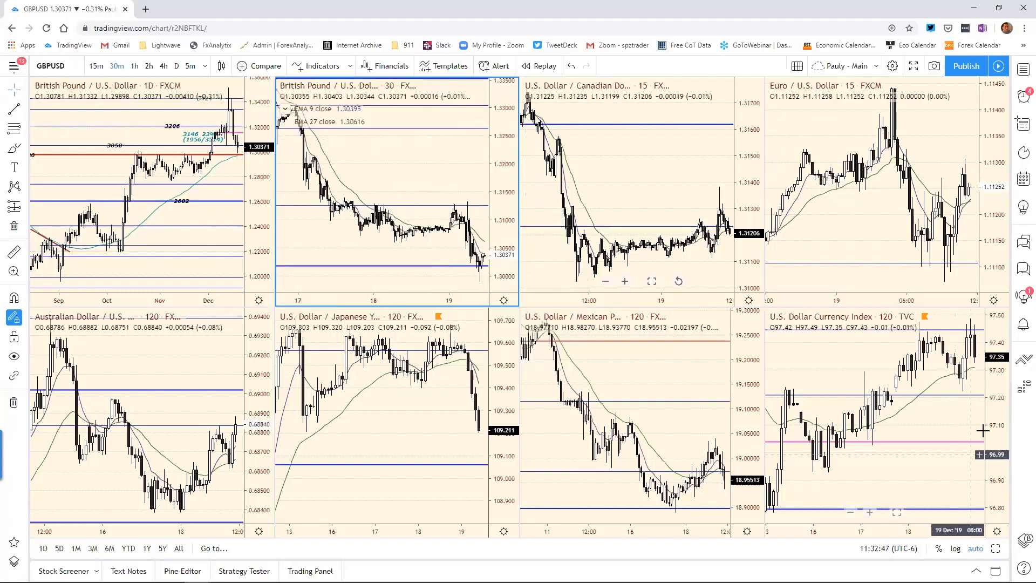
key(alt+Return)
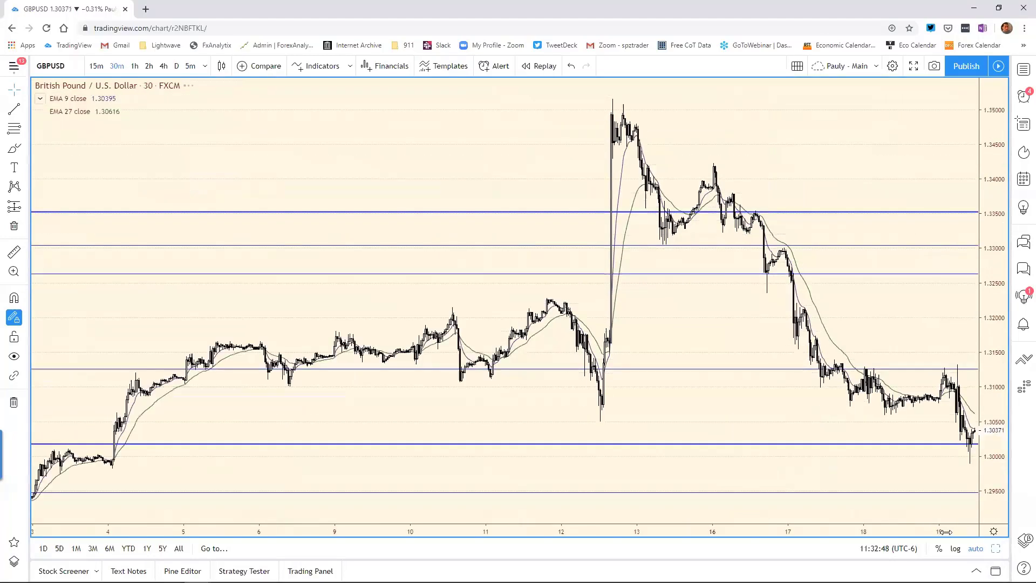
Zoom and slightly widen the 30-minute bars for review, then restore the eight-chart grid.
scroll(862, 524, up, 5)
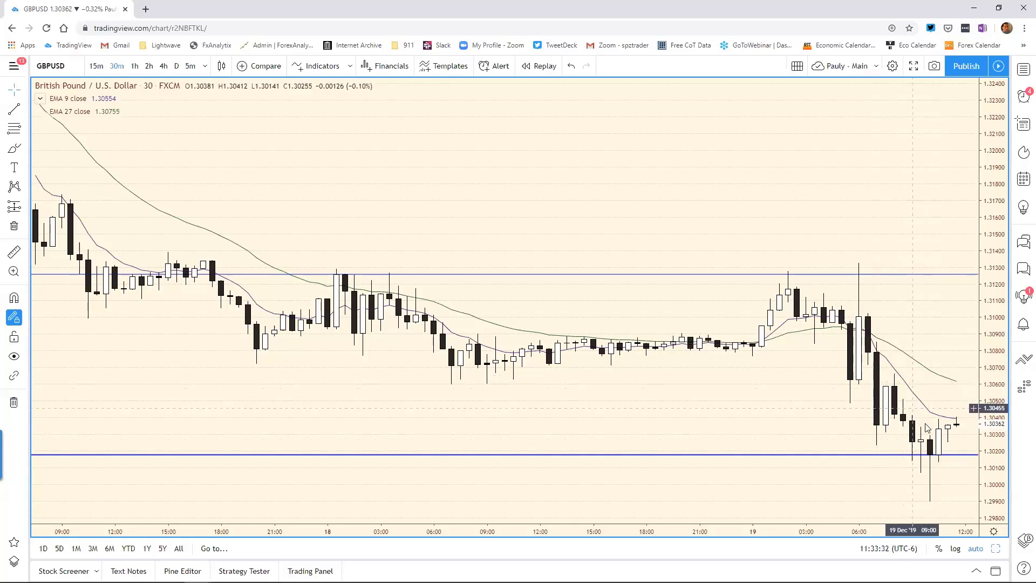
scroll(936, 526, down, 3)
scroll(936, 527, down, 2)
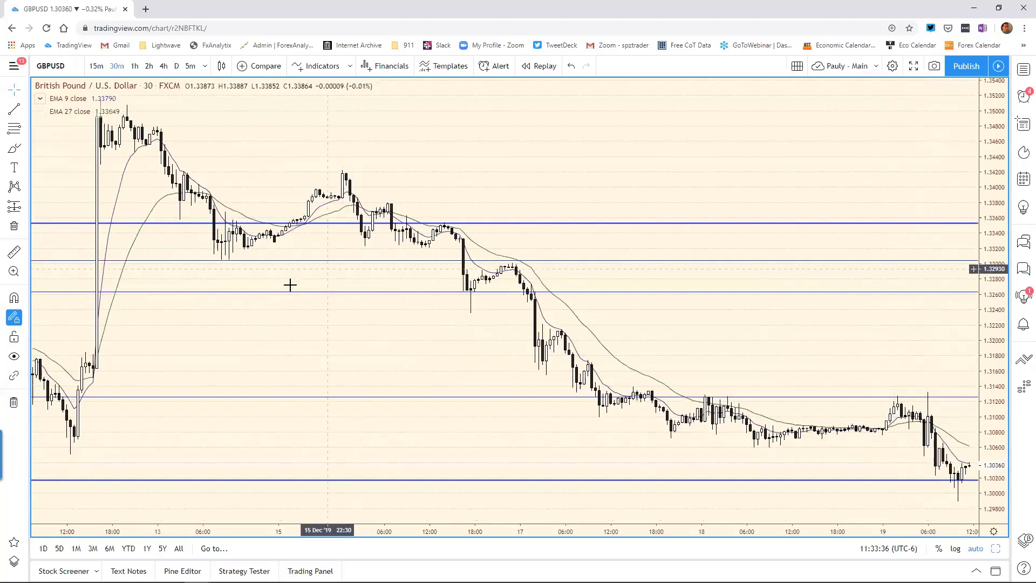
drag(437, 530, 441, 531)
scroll(261, 358, down, 1)
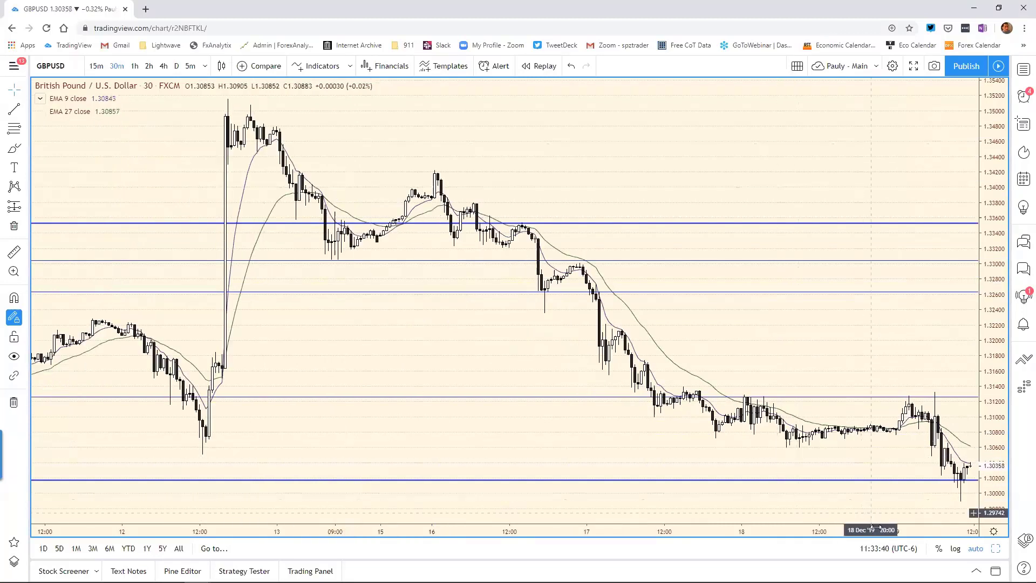
scroll(615, 472, up, 3)
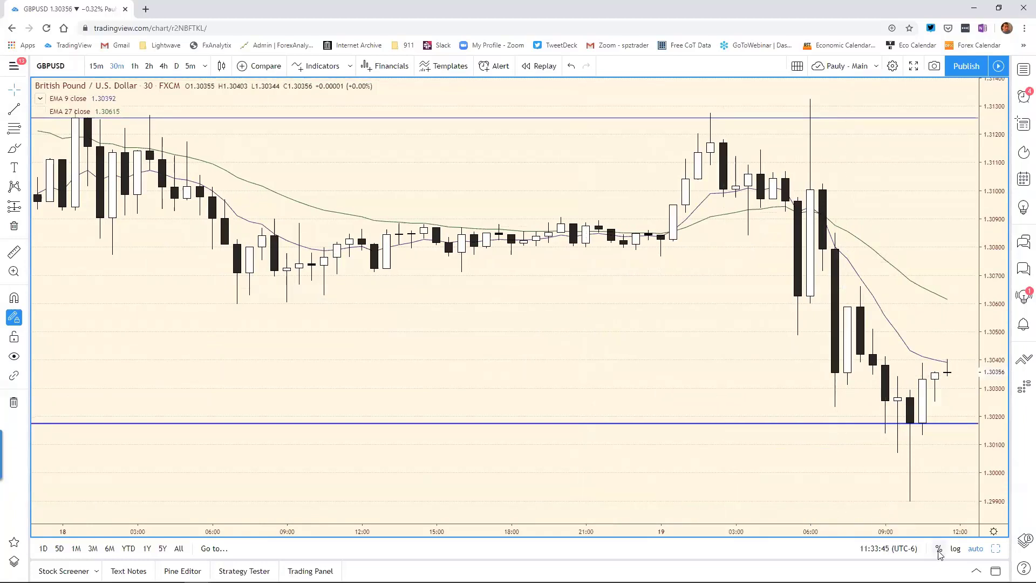
click(996, 549)
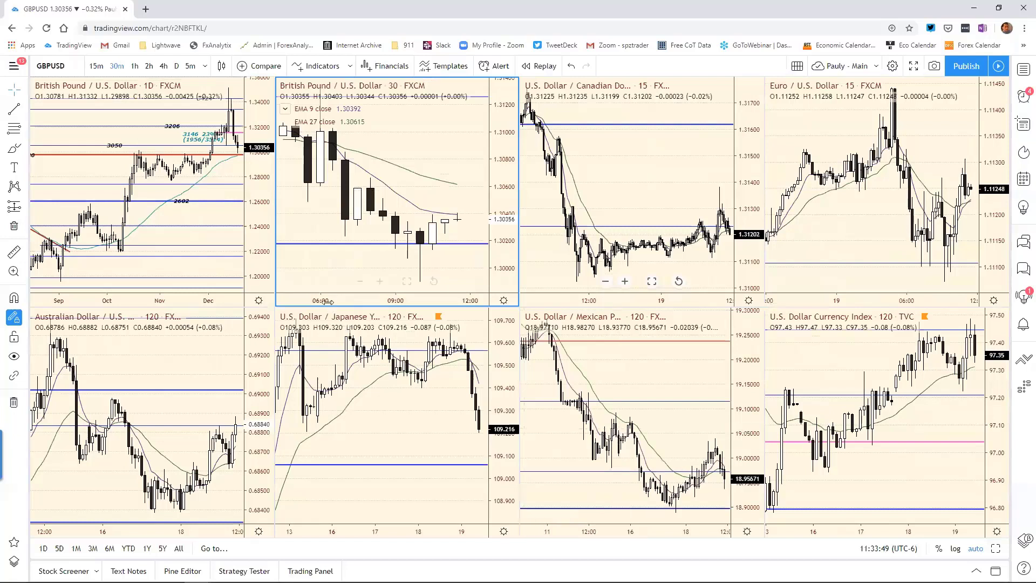
Compress the GBPUSD 30-minute pane's time axis to show more bars.
drag(321, 298, 427, 305)
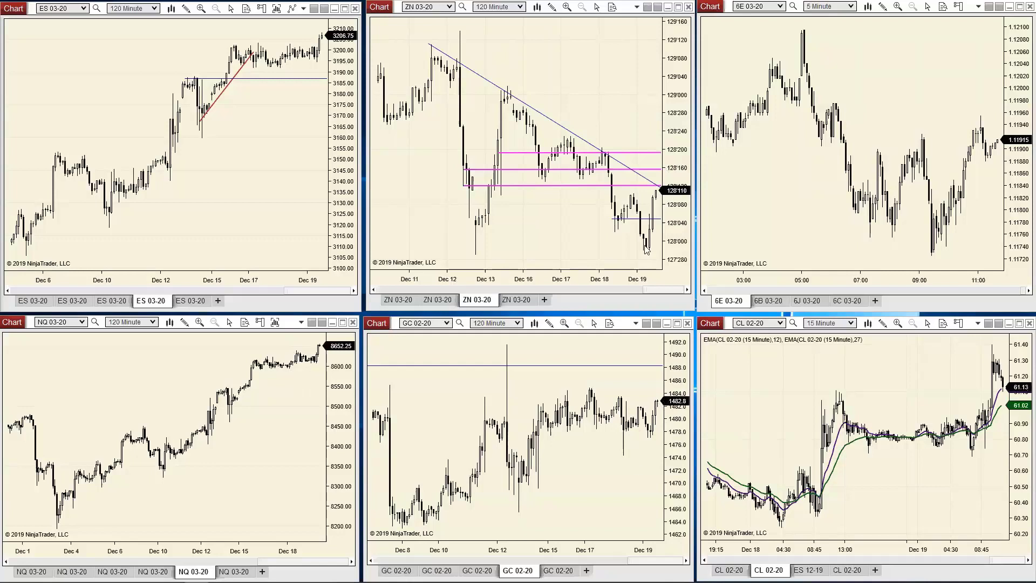
Widen the ZN bars to show Dec 15–19 and the GC bars to show Dec 16–19.
drag(631, 279, 469, 279)
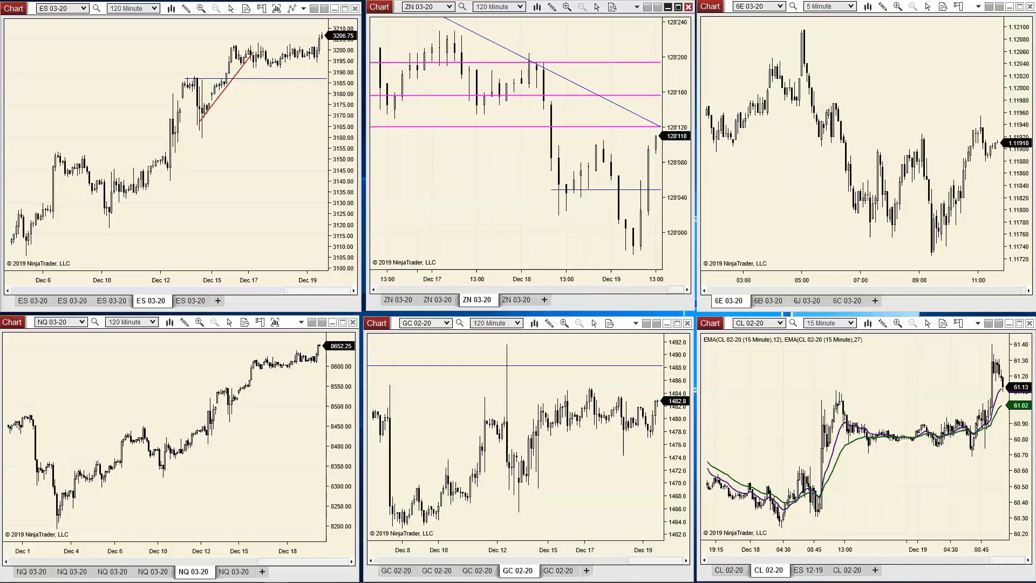
drag(533, 551, 316, 511)
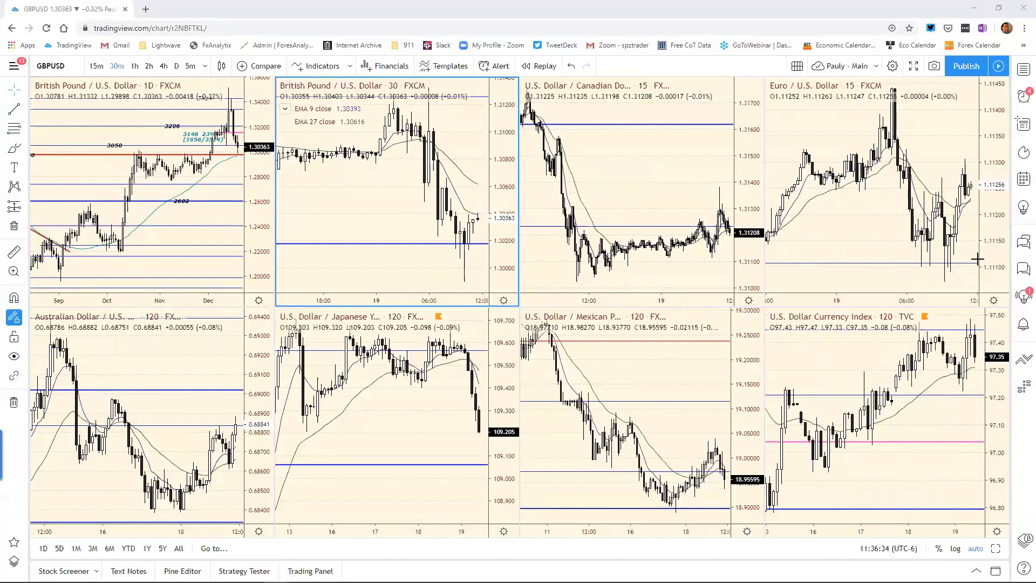
mouse_move(922, 285)
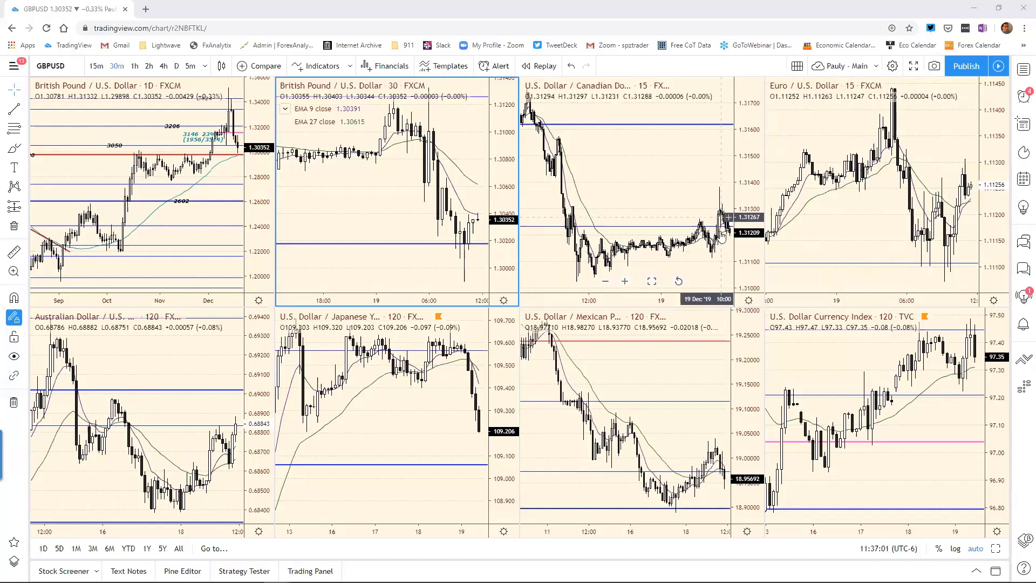
Activate and reset the USDCAD 15-minute chart, then zoom its time axis onto the latest day.
double_click(701, 297)
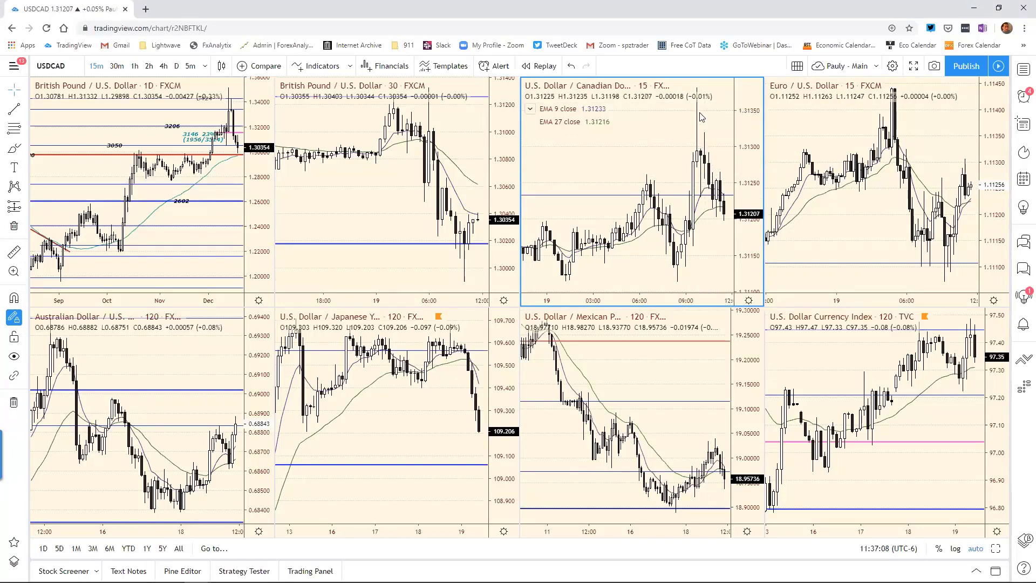
scroll(685, 291, down, 5)
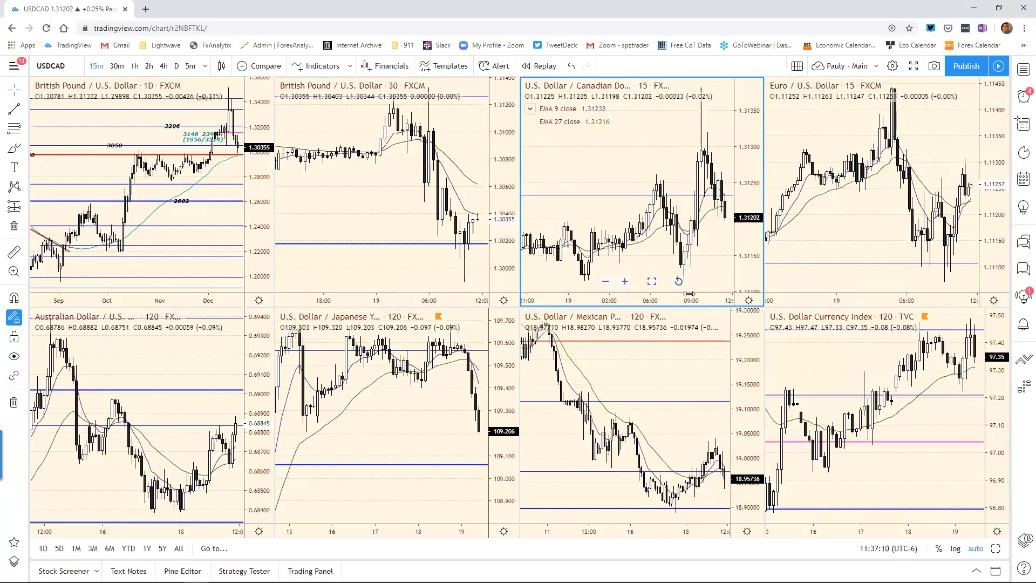
scroll(705, 292, up, 2)
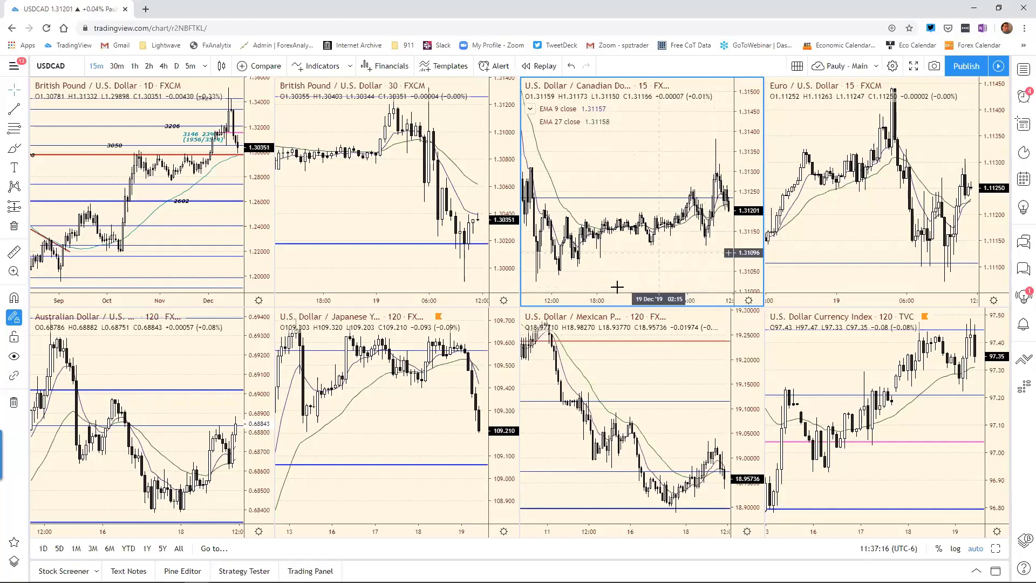
mouse_move(676, 281)
scroll(678, 296, up, 2)
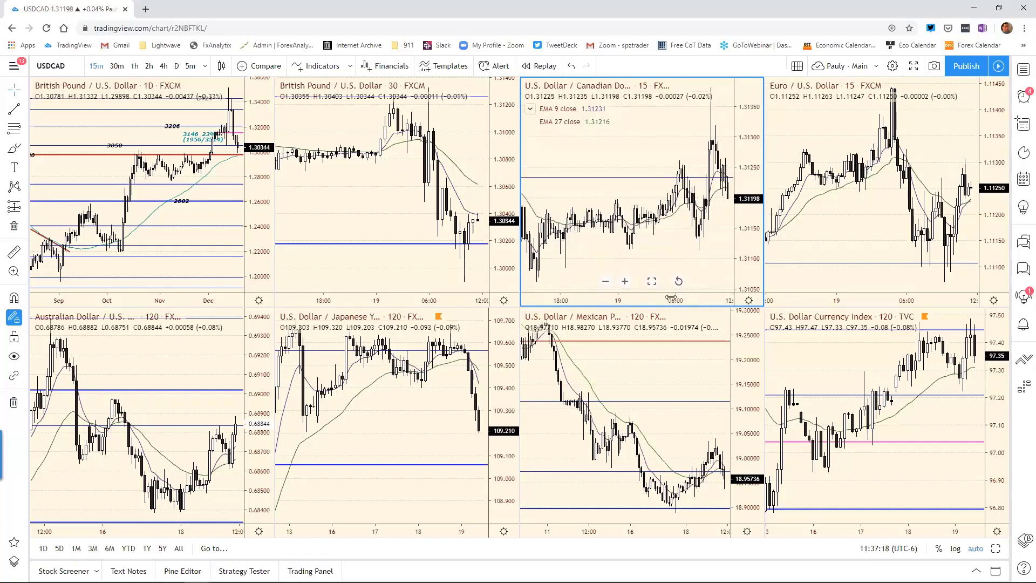
scroll(669, 296, up, 1)
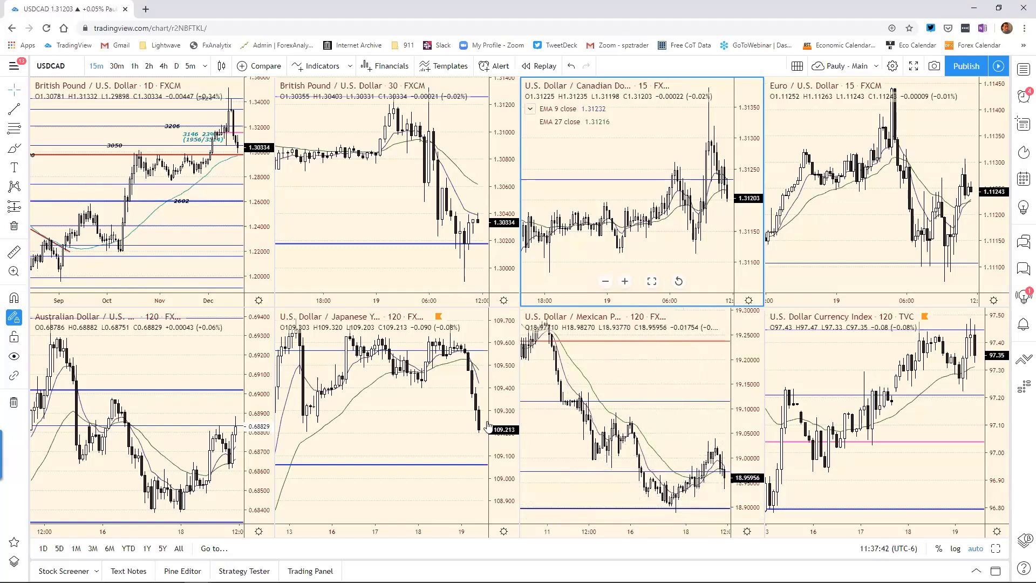
Load USDJPY into the top-left daily pane in place of GBPUSD.
click(126, 116)
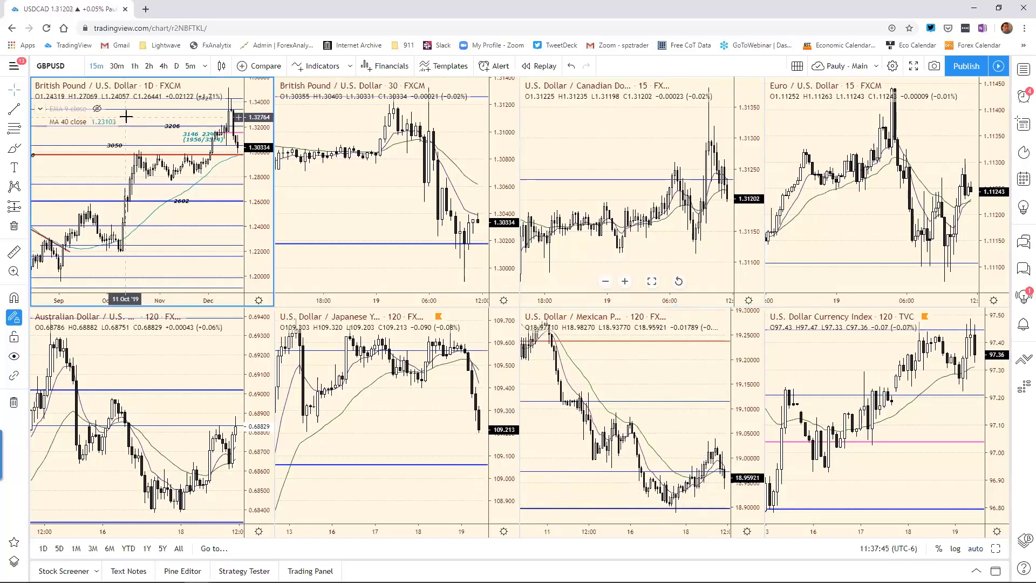
text(USD)
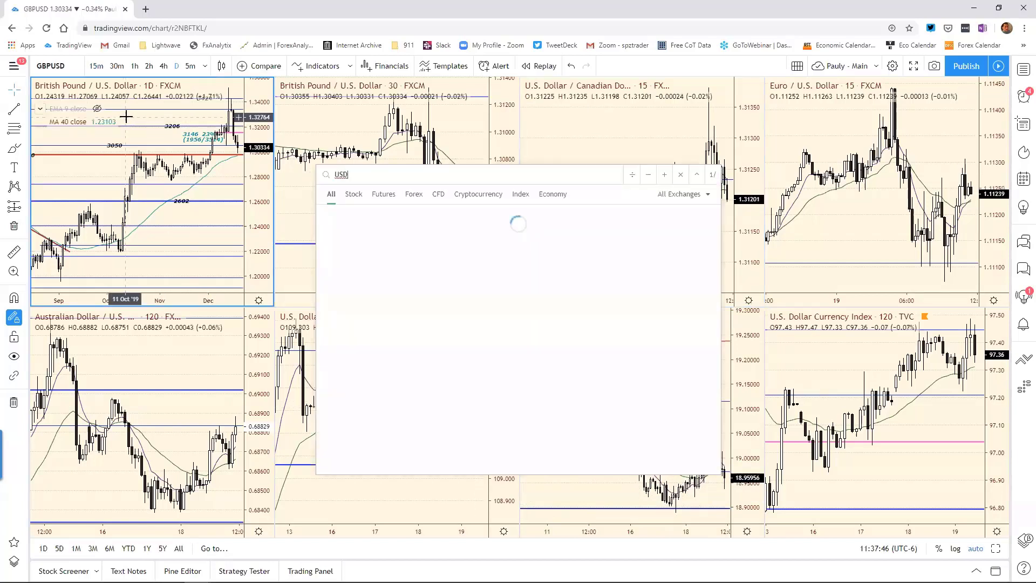
text(JPY)
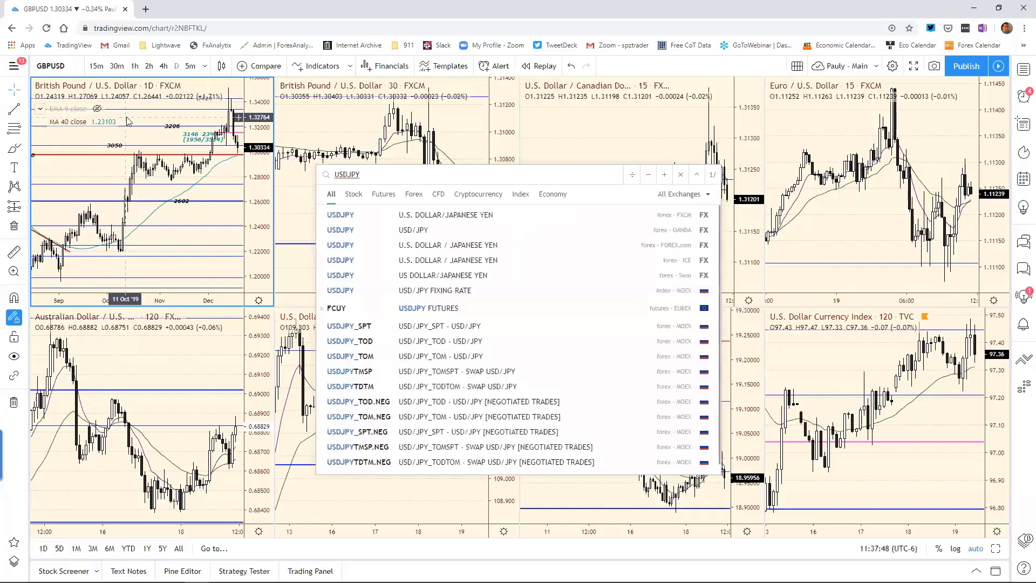
key(Return)
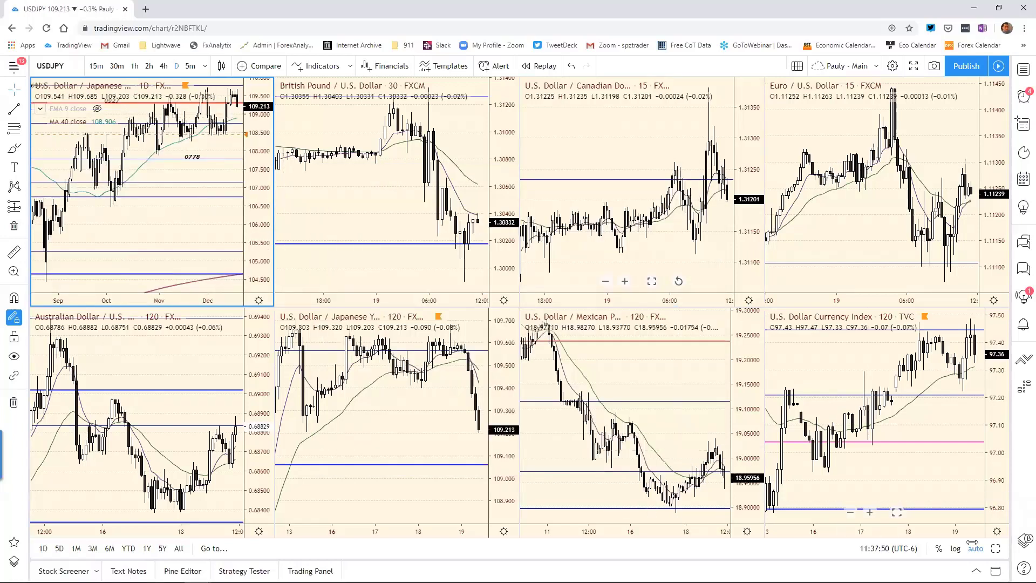
Maximize the USDJPY daily chart and zoom into its 2019 price history.
click(994, 549)
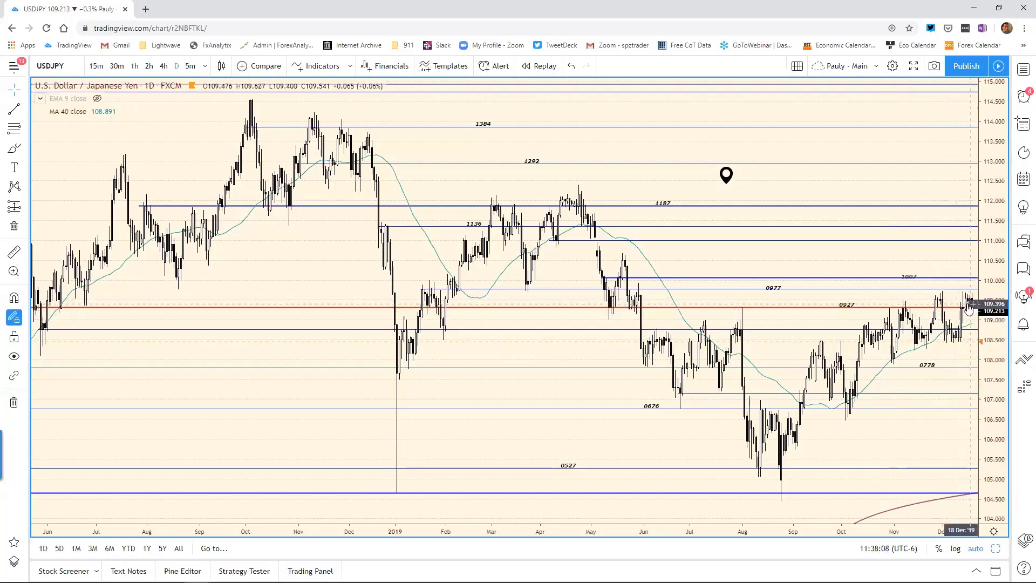
scroll(728, 527, up, 5)
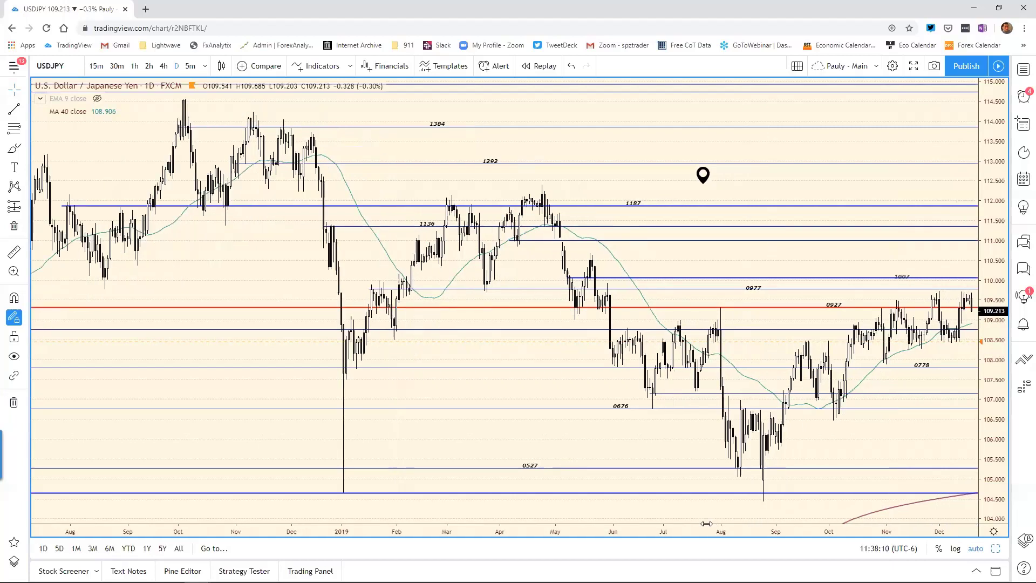
scroll(603, 509, up, 1)
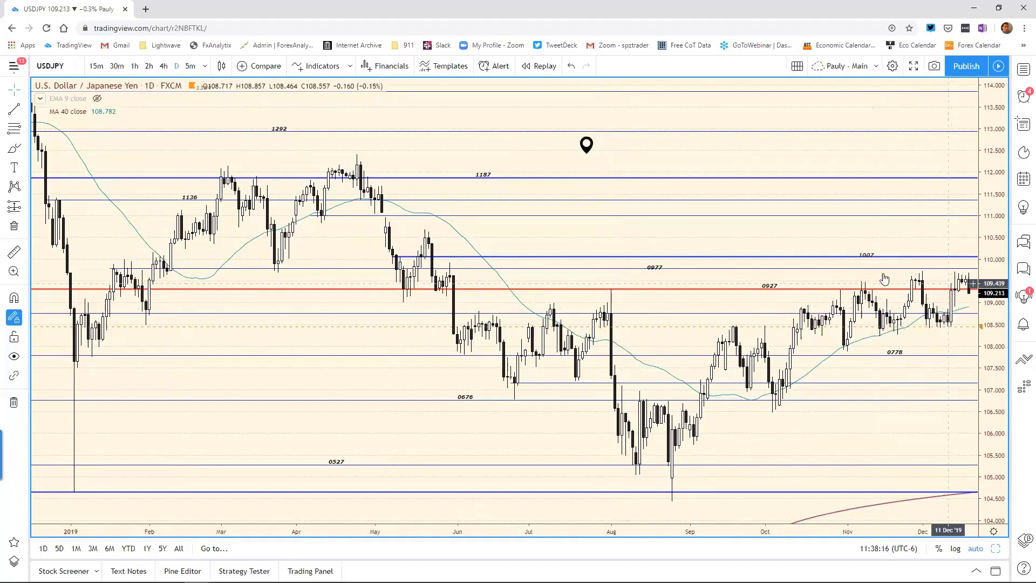
click(871, 257)
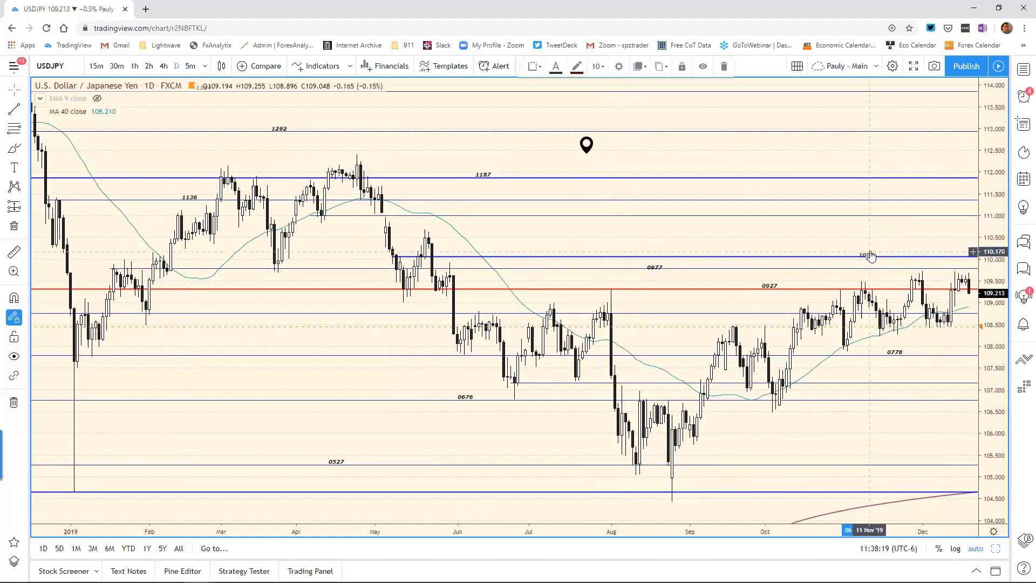
click(730, 264)
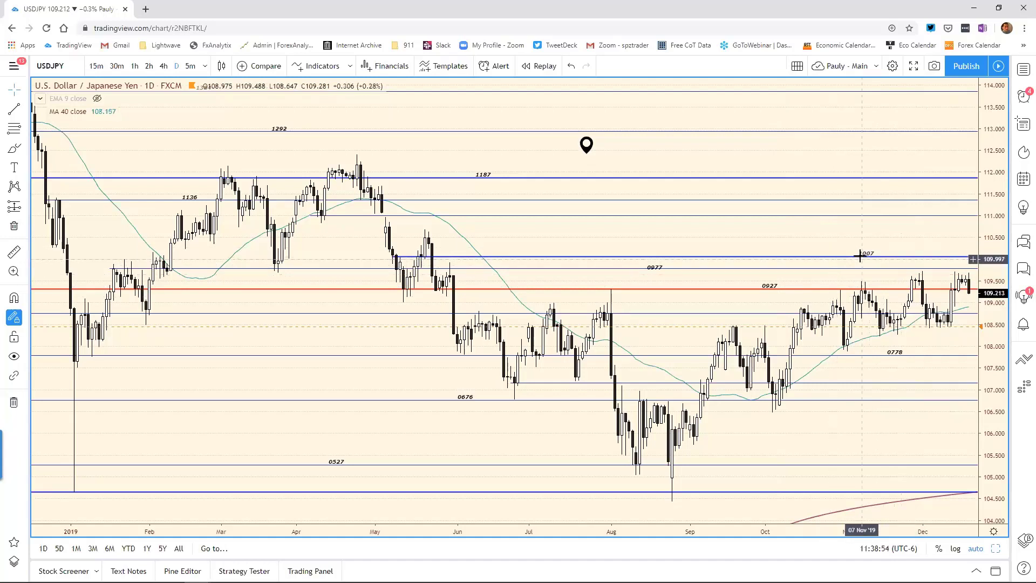
click(658, 263)
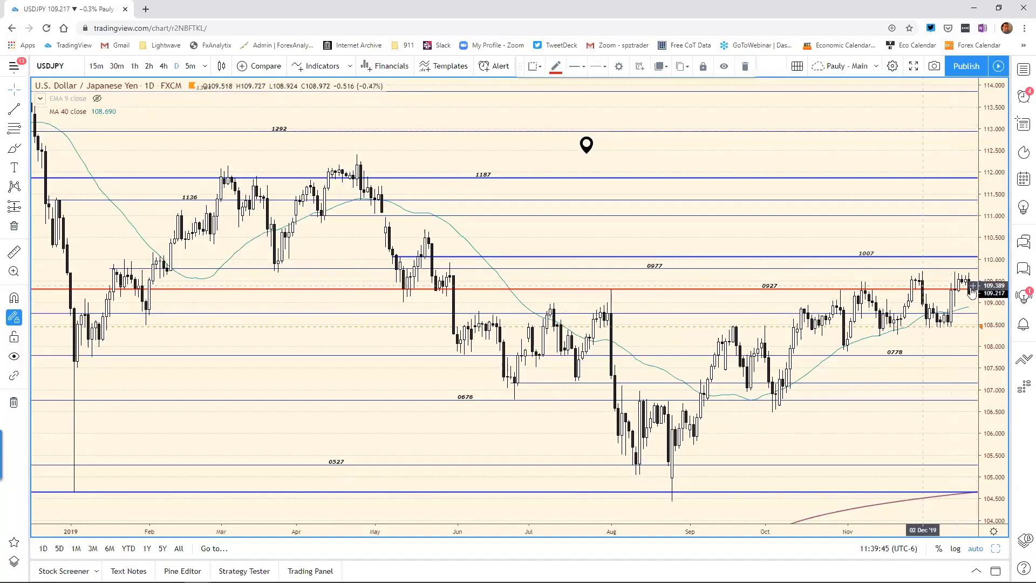
Restore the eight-chart grid and make the AUDUSD chart active.
click(999, 548)
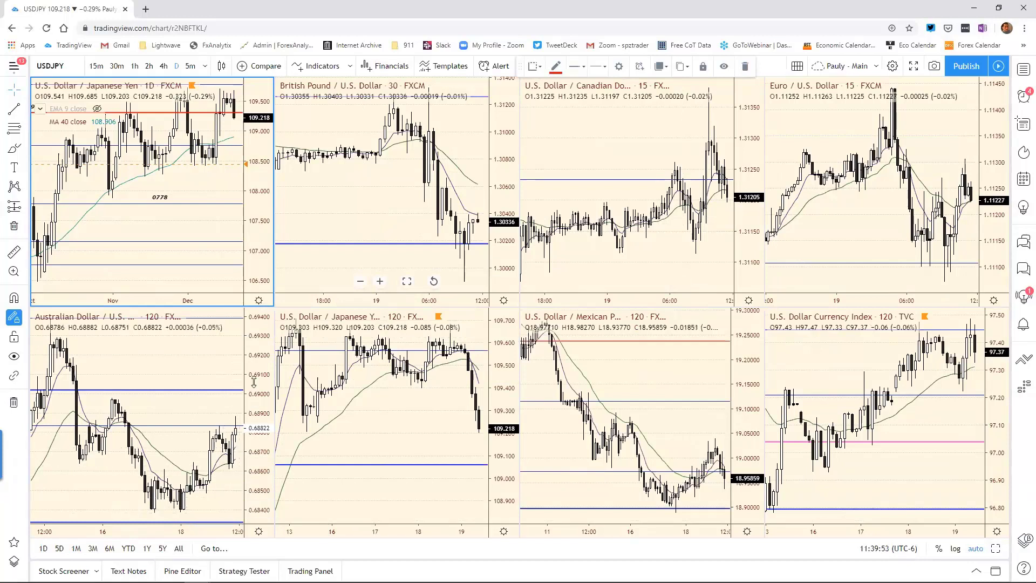
click(261, 354)
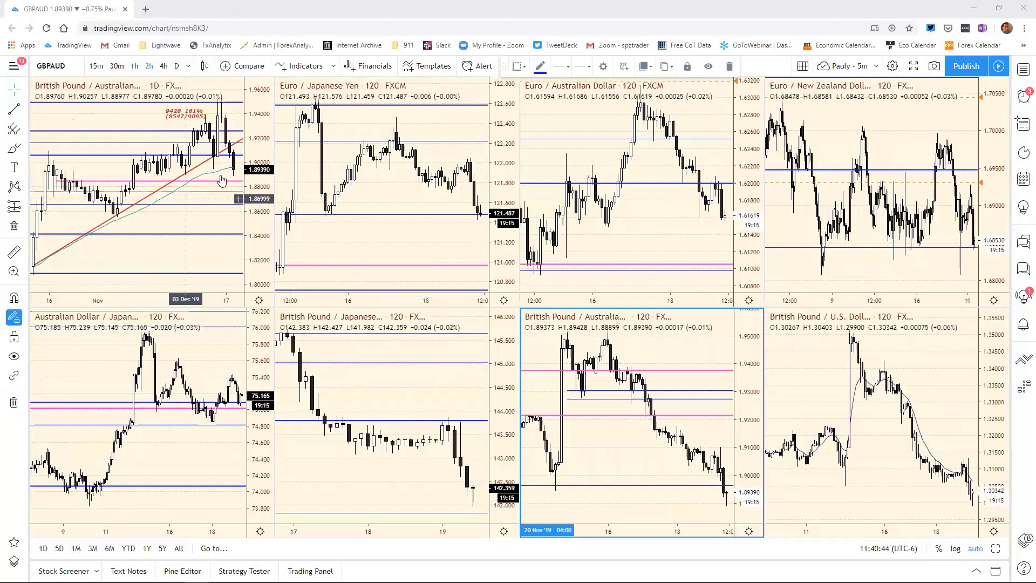
Maximize the GBPAUD daily chart, reset and zoom it to recent months, then restore the grid.
click(257, 181)
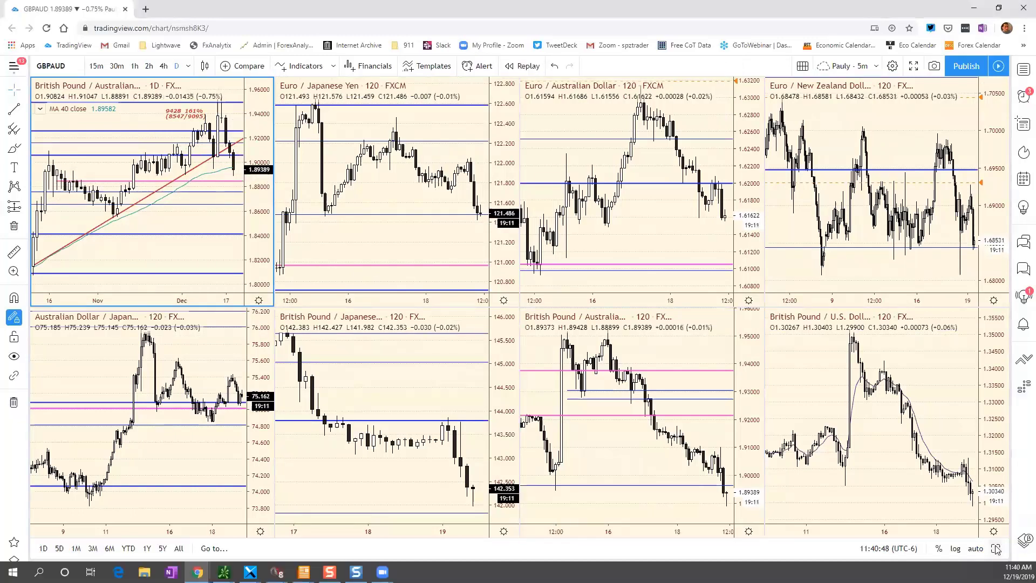
key(alt+Return)
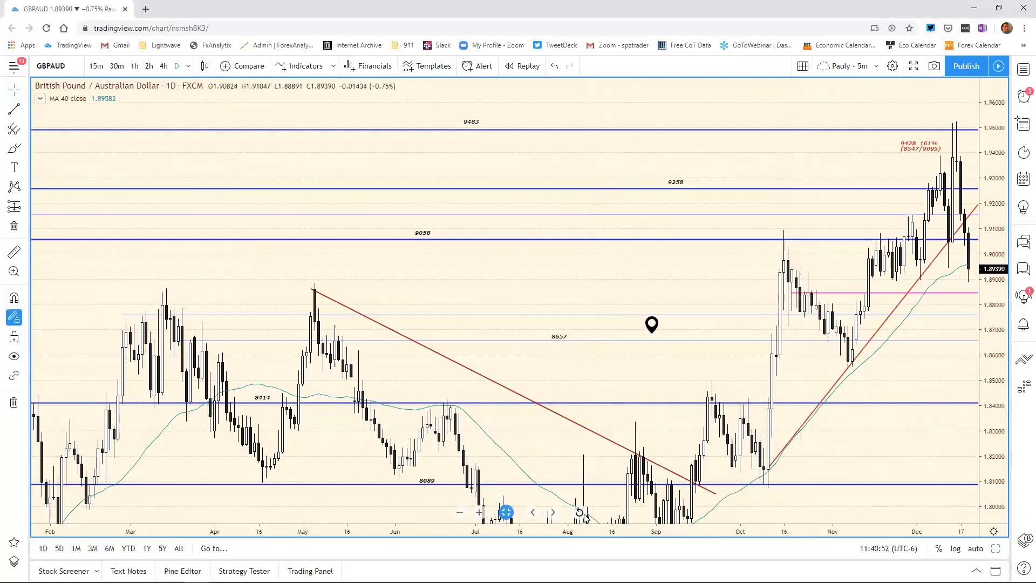
click(580, 512)
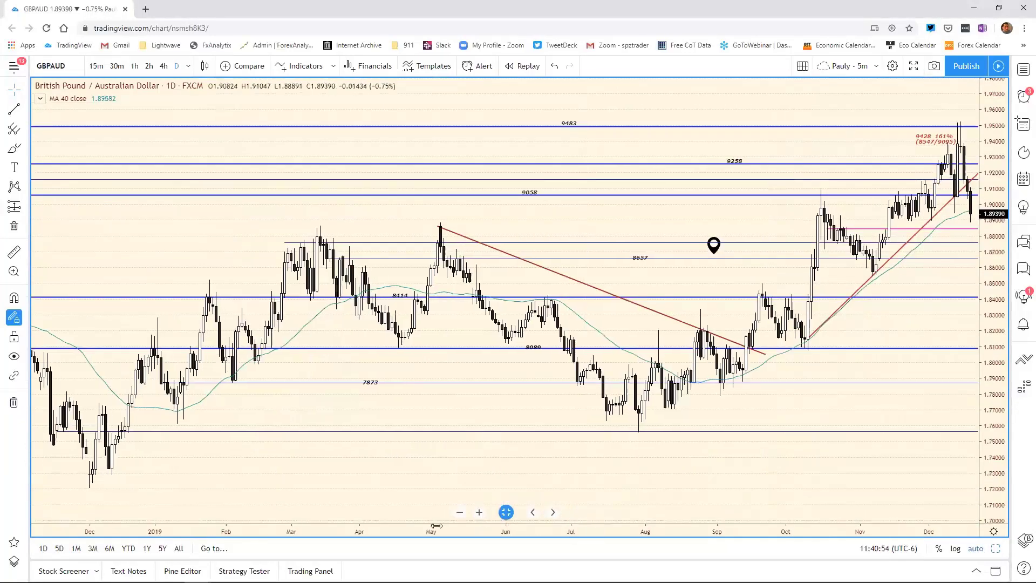
scroll(486, 502, up, 2)
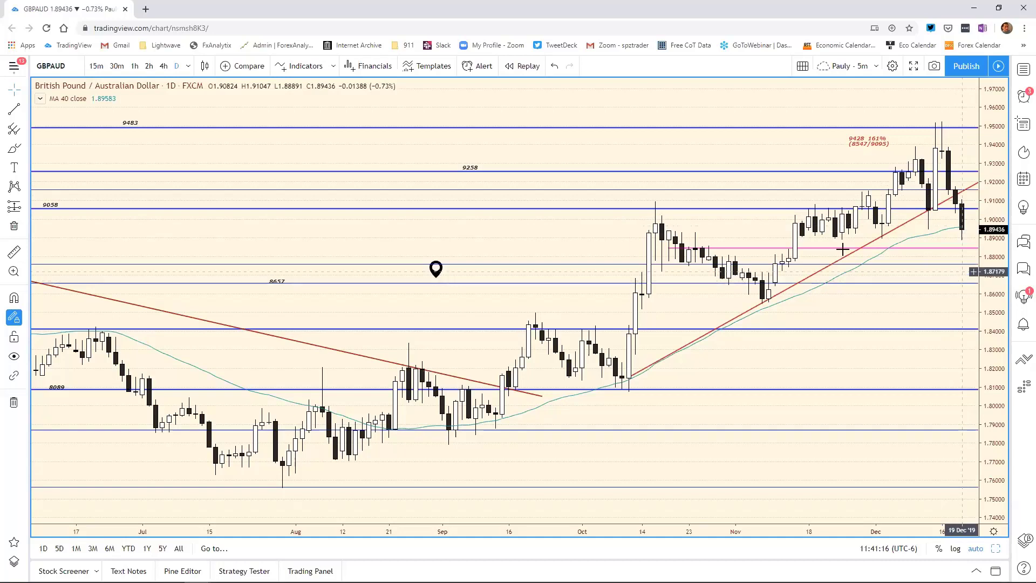
click(995, 547)
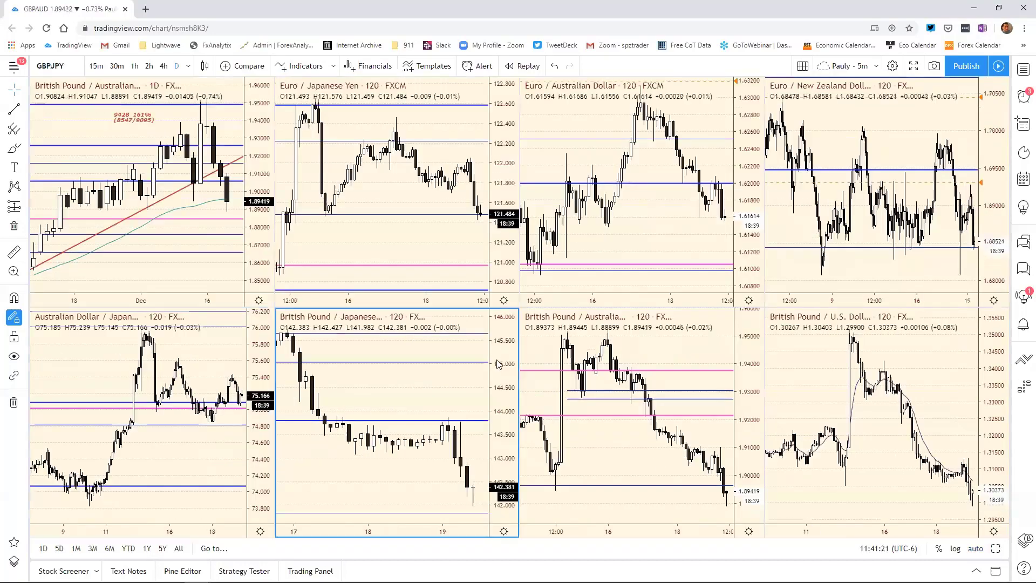
Maximize the GBPJPY 2-hour chart, compress its time axis to early November, then restore the grid.
key(alt+Return)
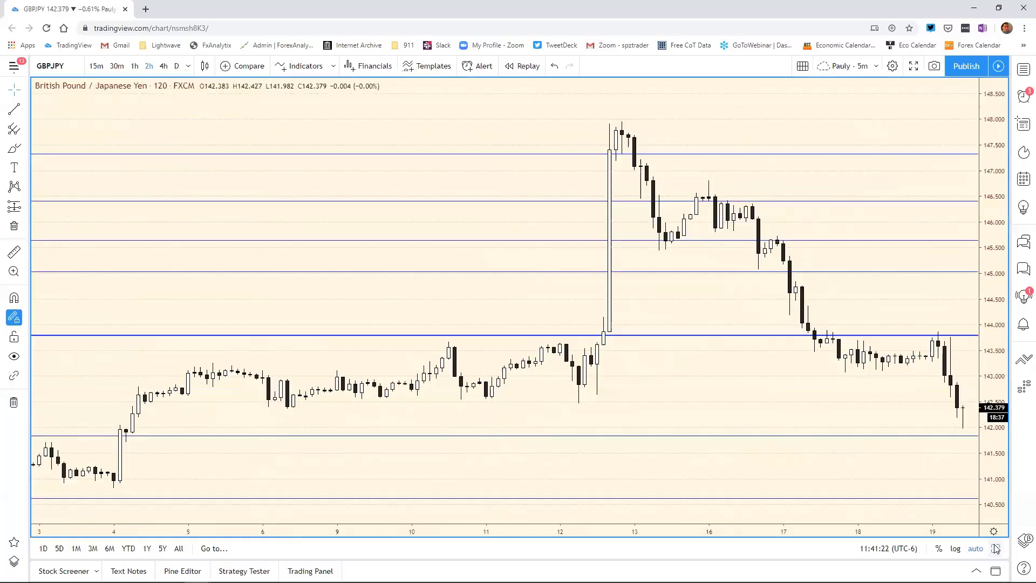
drag(707, 531, 837, 531)
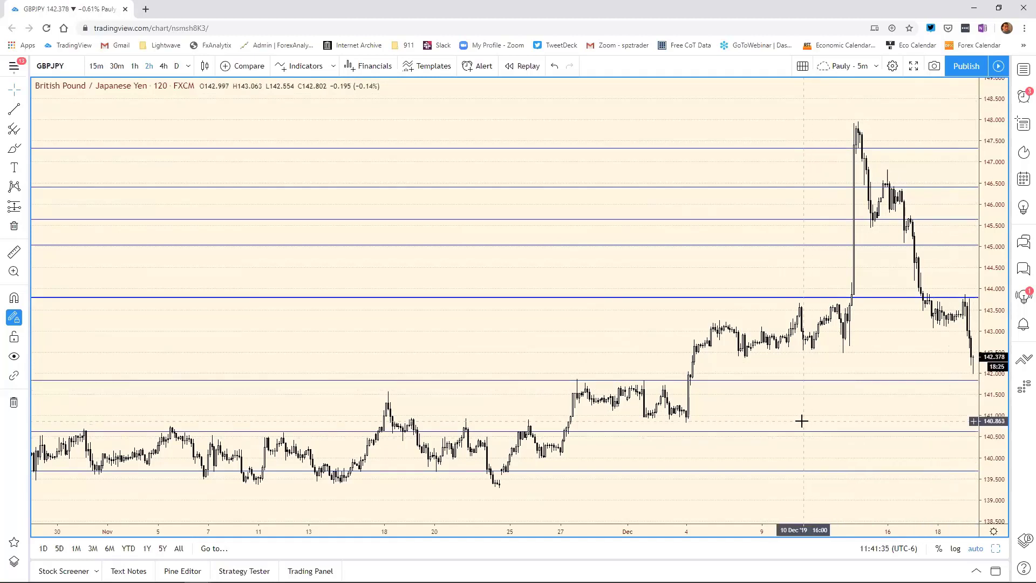
click(994, 549)
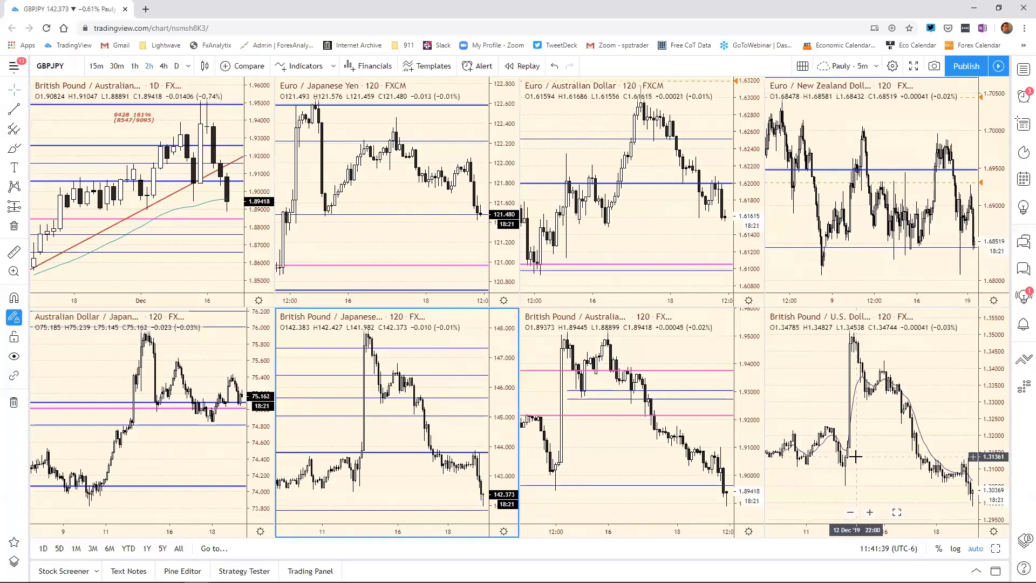